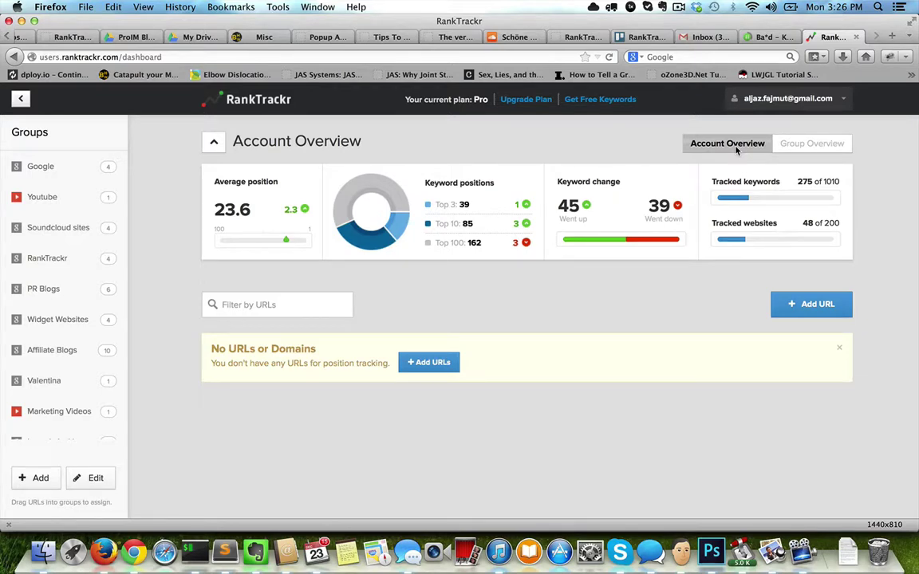
{"action": "left_click", "coordinate": [134, 550]}
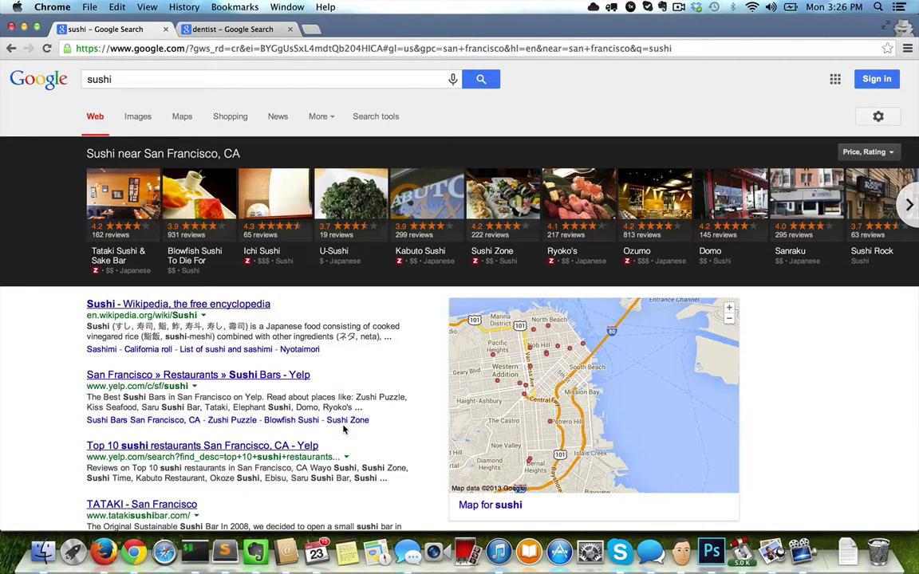
{"action": "left_click", "coordinate": [217, 32]}
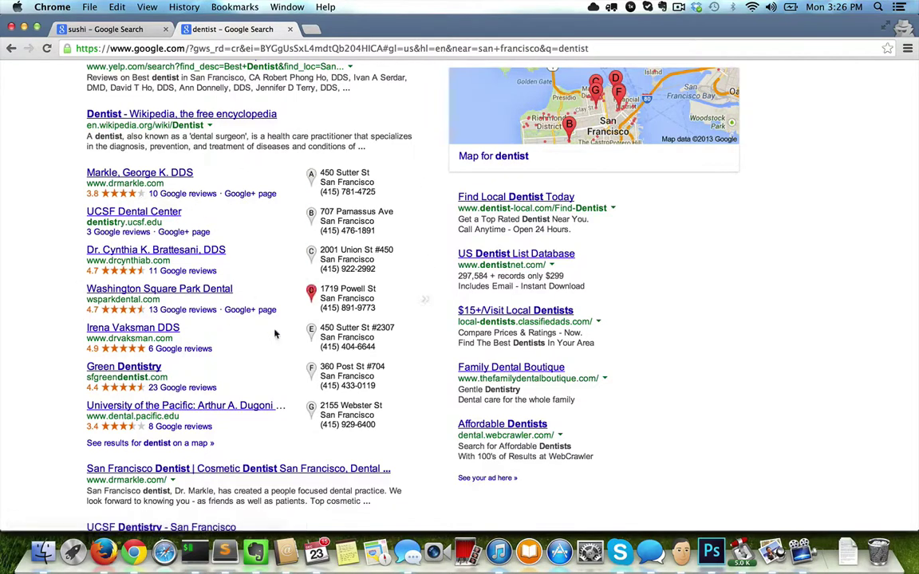
{"action": "left_click", "coordinate": [73, 32]}
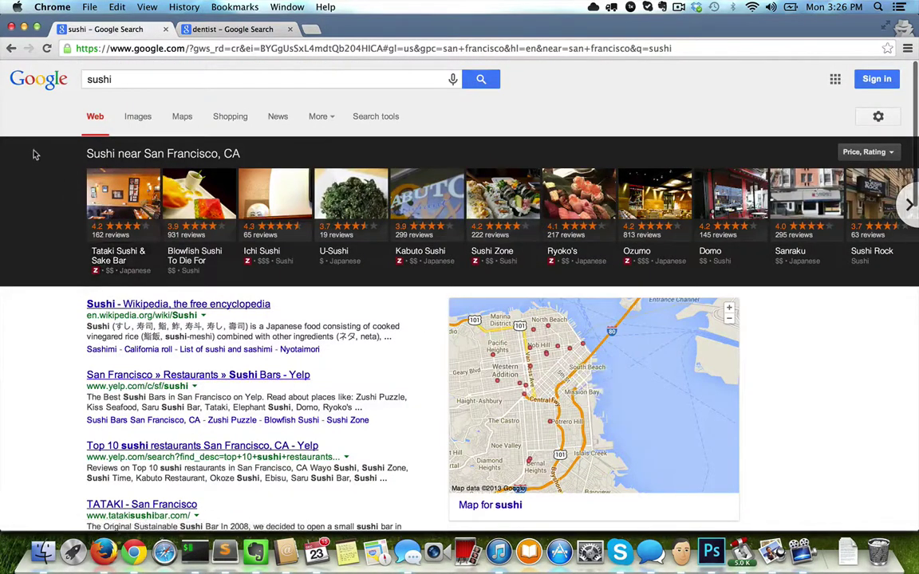
{"action": "mouse_move", "coordinate": [770, 551]}
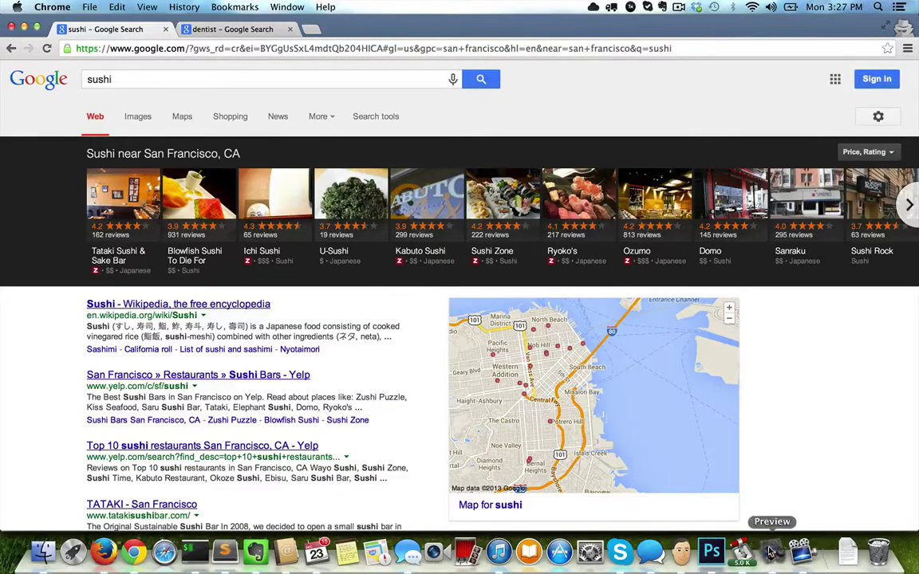
View the Denver pizza-delivery eye-tracking heatmap in Preview full screen, then exit full screen.
{"action": "left_click", "coordinate": [682, 550]}
{"action": "left_click", "coordinate": [662, 98]}
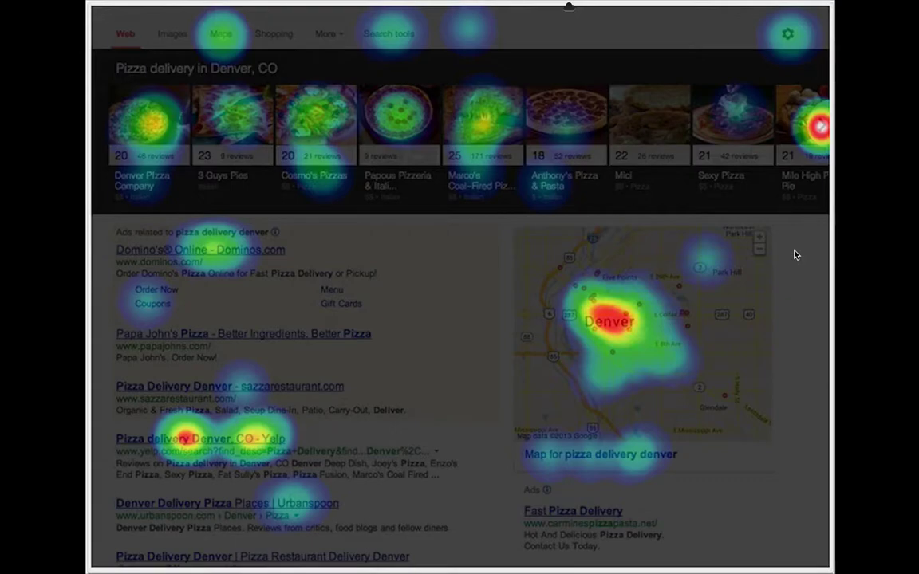
{"action": "key", "text": "Escape"}
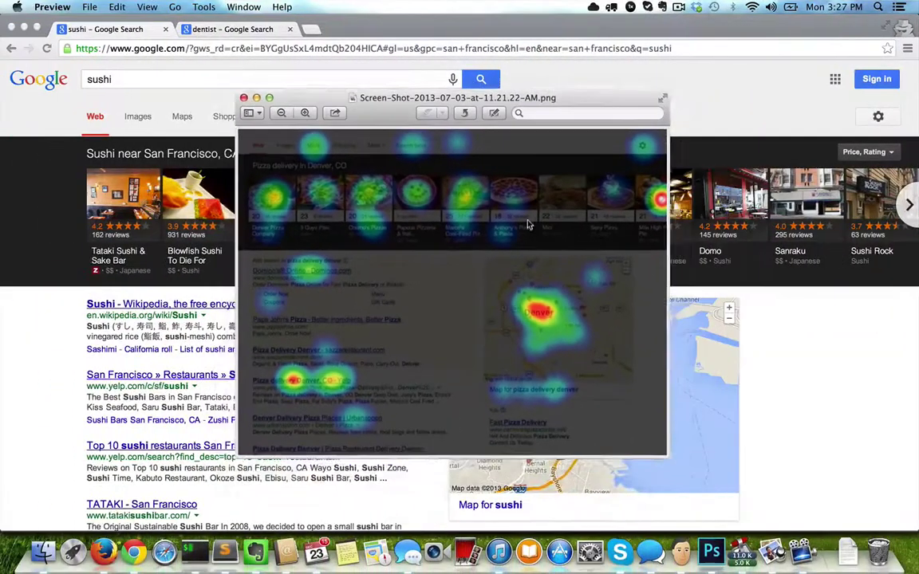
Scroll Google's sushi results down to TATAKI and select its tatakisushibar.com address.
{"action": "left_click", "coordinate": [54, 363]}
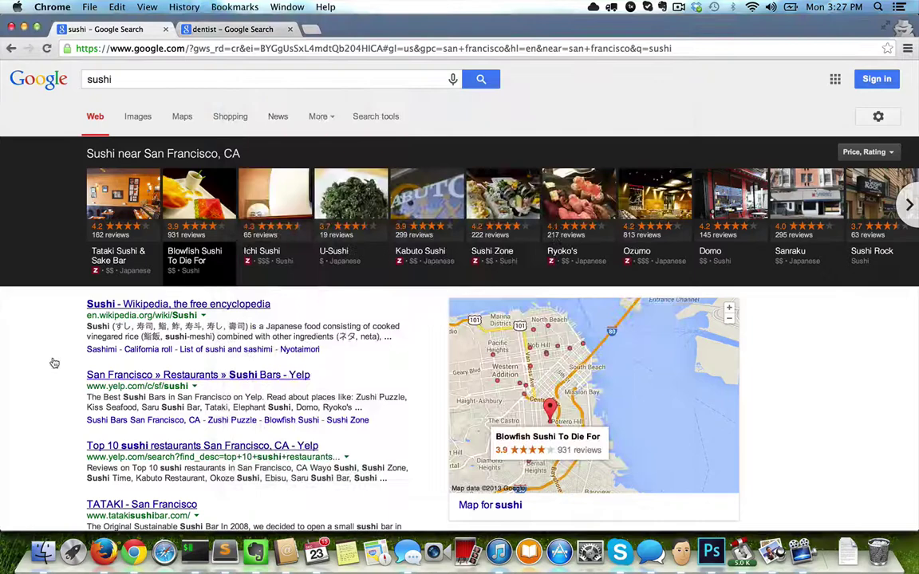
{"action": "scroll", "coordinate": [54, 363], "scroll_direction": "down", "scroll_amount": 2}
{"action": "scroll", "coordinate": [54, 363], "scroll_direction": "down", "scroll_amount": 1}
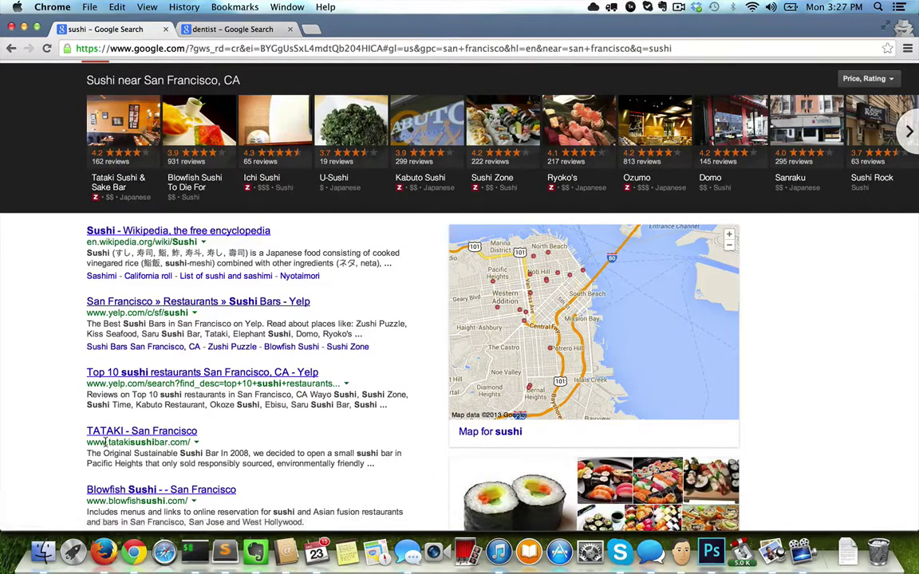
{"action": "left_click_drag", "start_coordinate": [108, 442], "coordinate": [189, 442]}
{"action": "key", "text": "super+c"}
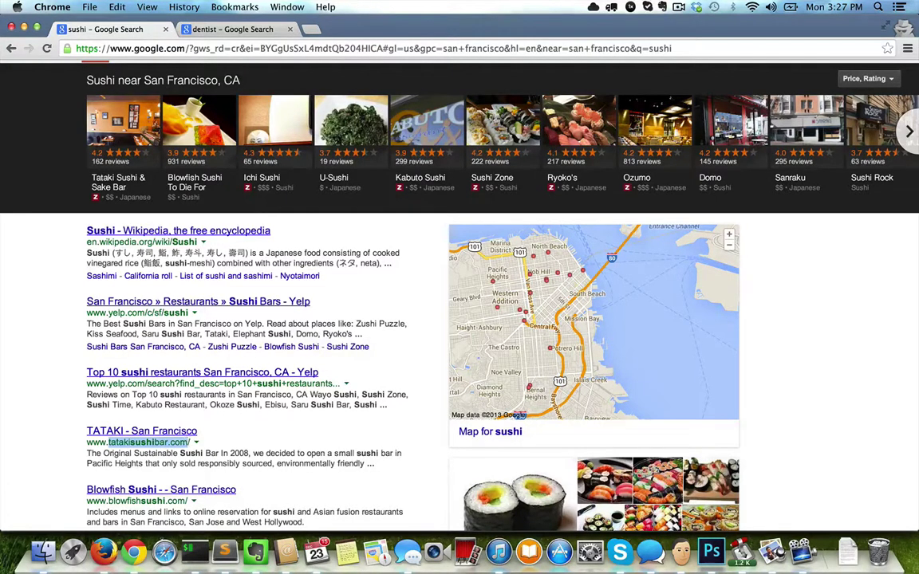
Add the pasted tatakisushibar.com as a tracked URL in RankTrackr's Local Testing group.
{"action": "left_click", "coordinate": [103, 551]}
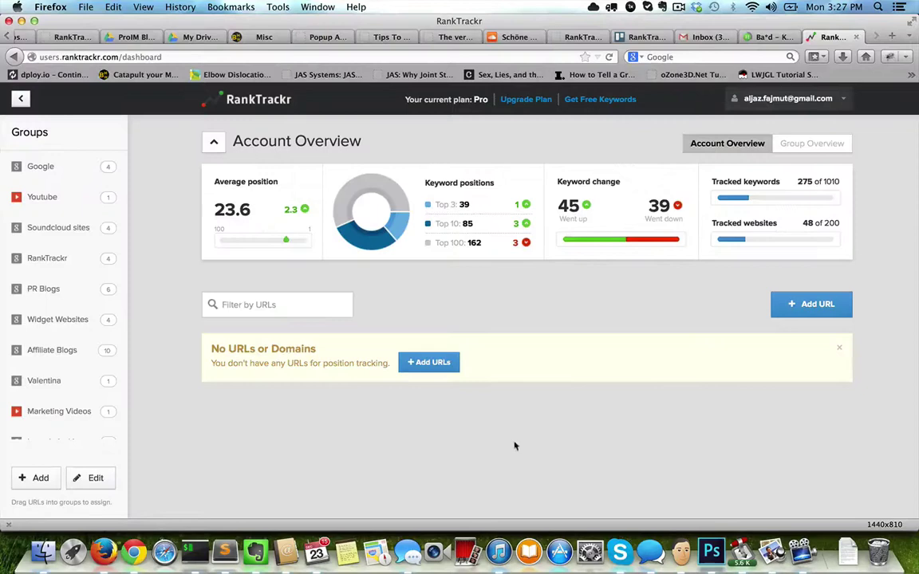
{"action": "scroll", "coordinate": [55, 383], "scroll_direction": "down", "scroll_amount": 5}
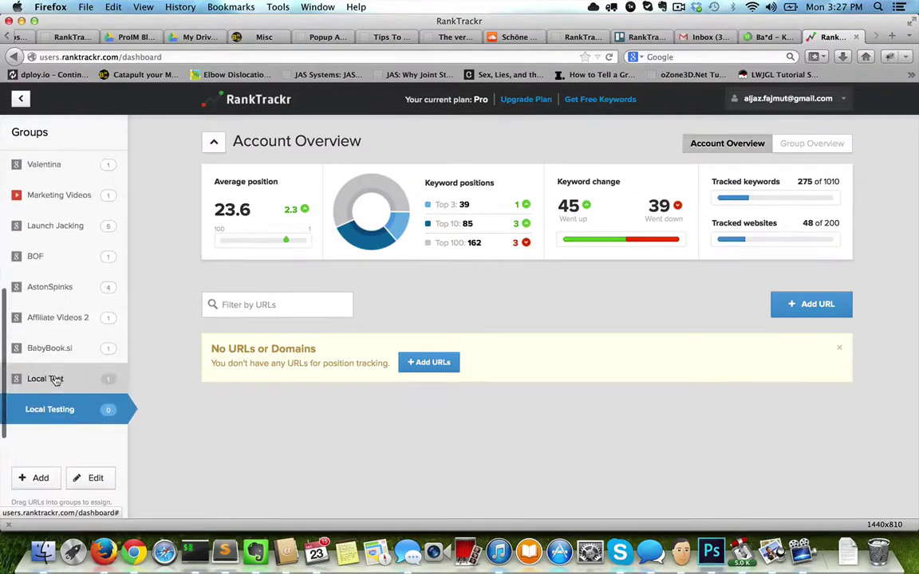
{"action": "left_click", "coordinate": [821, 304]}
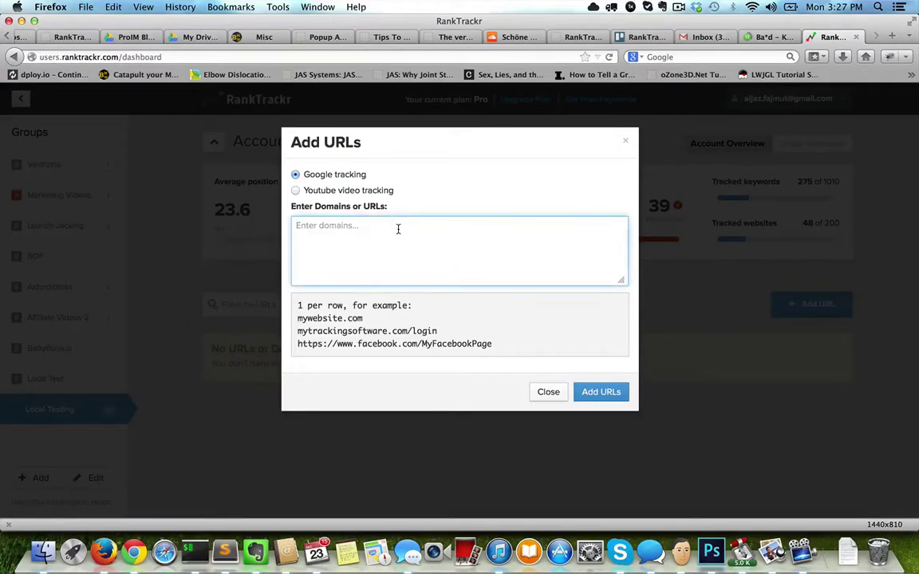
{"action": "key", "text": "super+v"}
{"action": "left_click", "coordinate": [601, 391]}
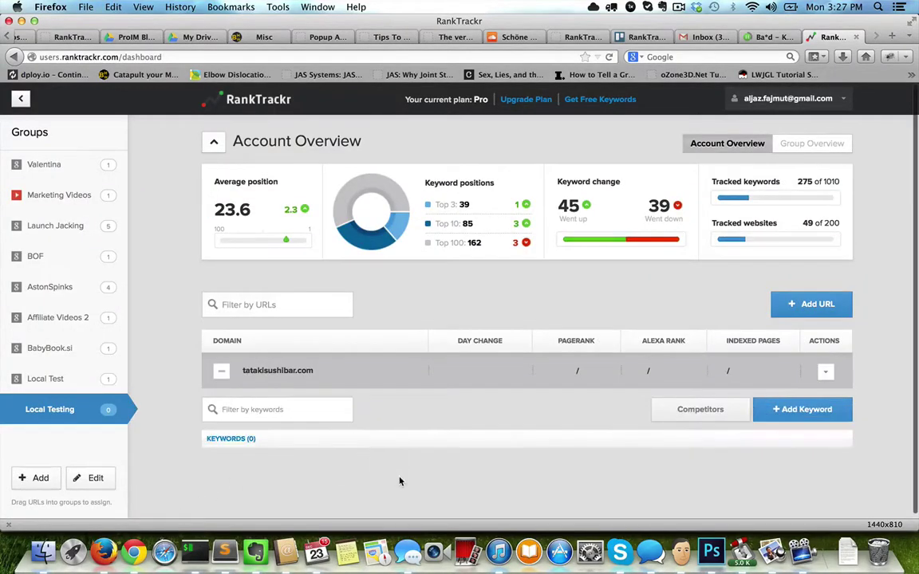
Add the keyword 'sushi' for tatakisushibar.com, tracked by city in San Francisco.
{"action": "left_click", "coordinate": [805, 407]}
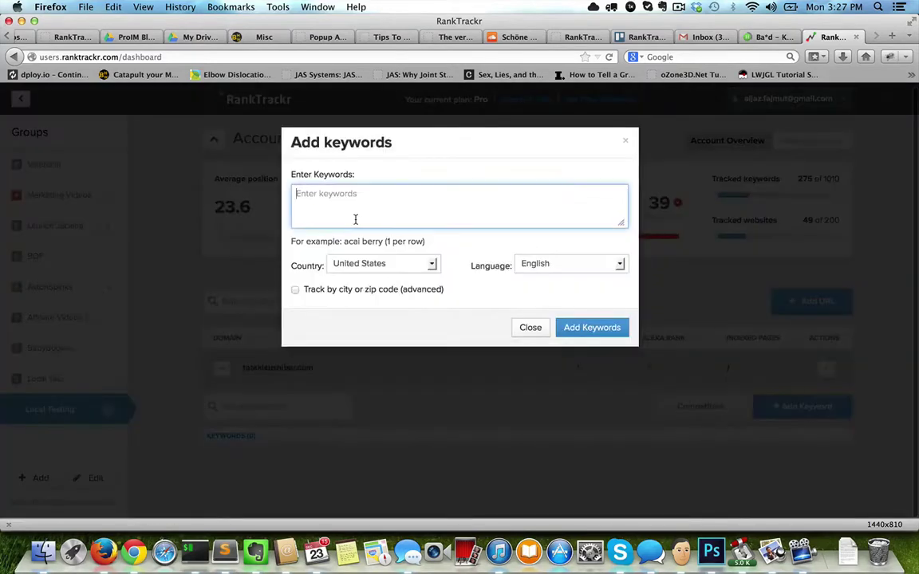
{"action": "type", "text": "sushi"}
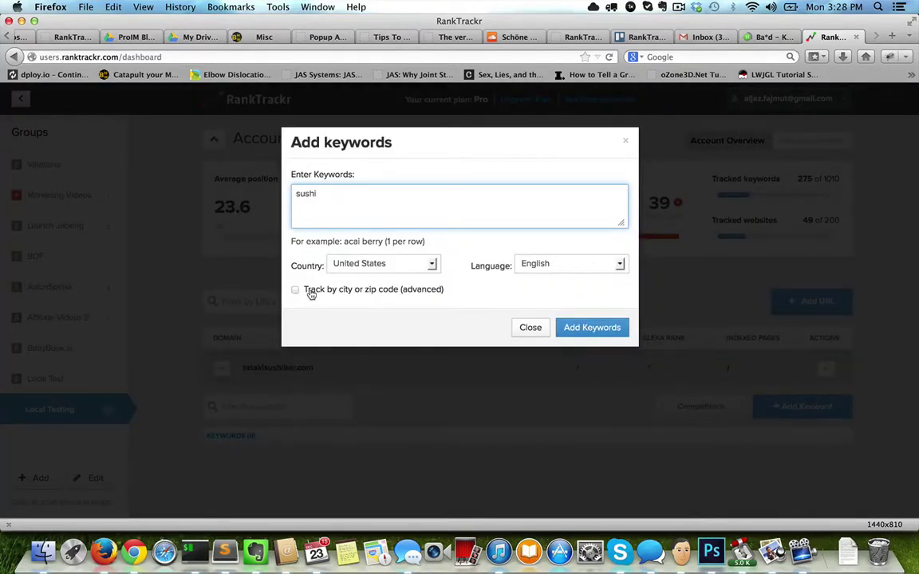
{"action": "left_click", "coordinate": [306, 290]}
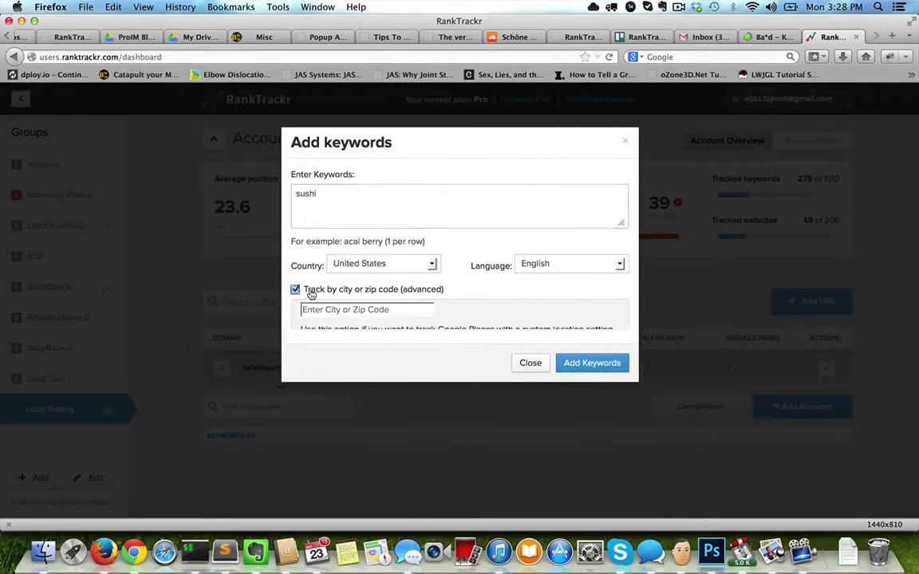
{"action": "left_click", "coordinate": [338, 318]}
{"action": "type", "text": "S"}
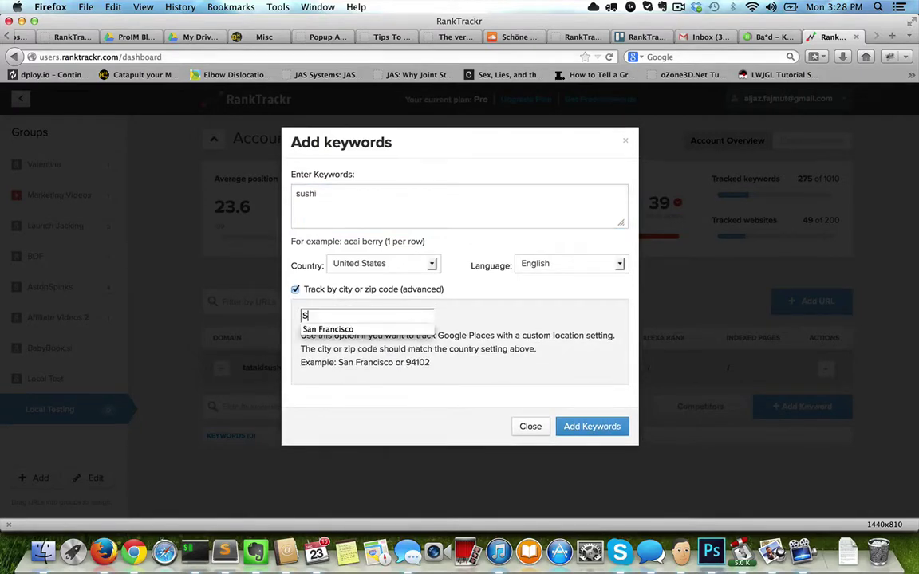
{"action": "key", "text": "Down"}
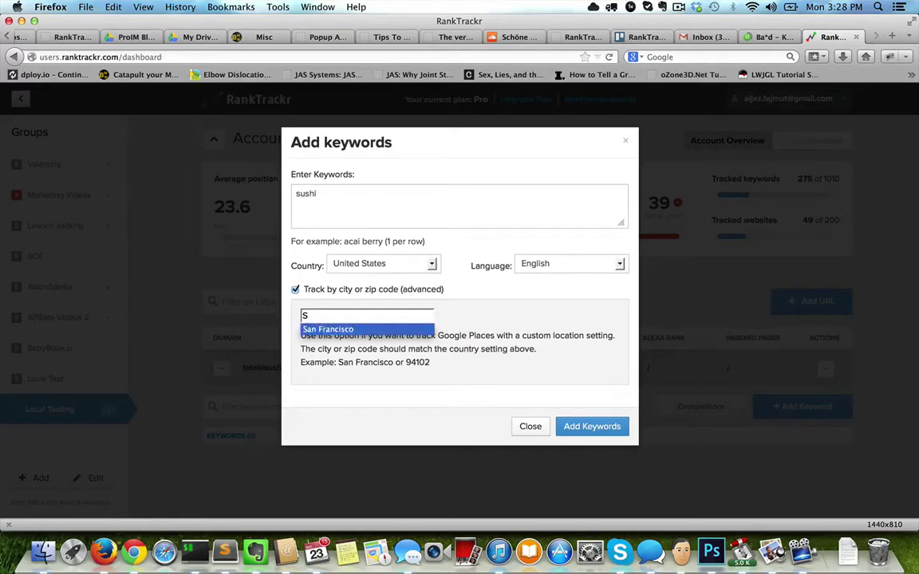
{"action": "key", "text": "Return"}
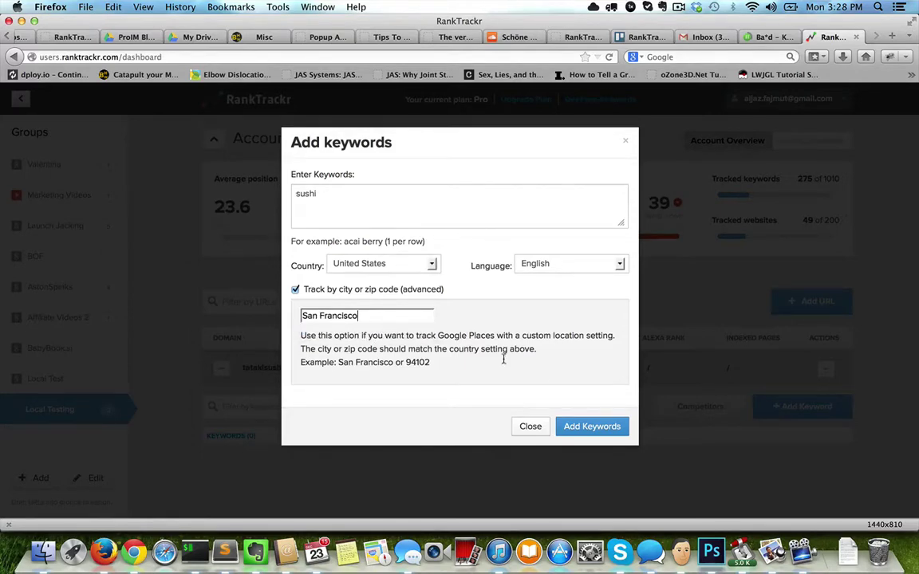
{"action": "left_click", "coordinate": [590, 428]}
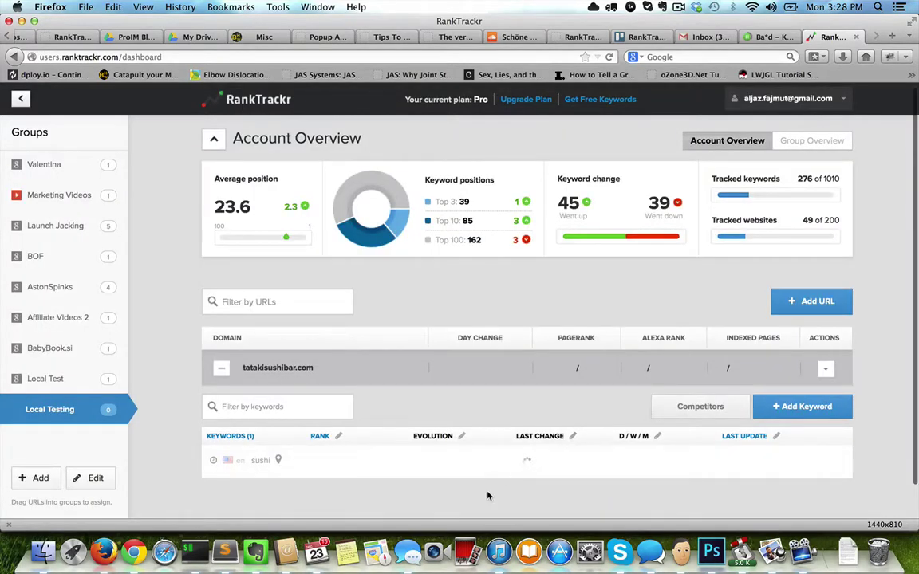
Watch the sushi rank load as 4, then bring up Google's sushi results.
{"action": "scroll", "coordinate": [488, 496], "scroll_direction": "down", "scroll_amount": 2}
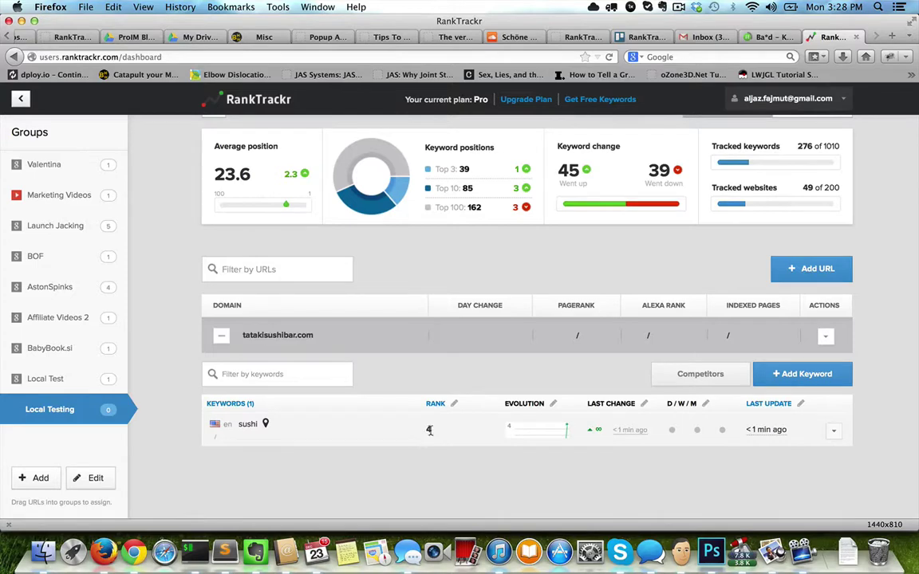
{"action": "left_click", "coordinate": [134, 552]}
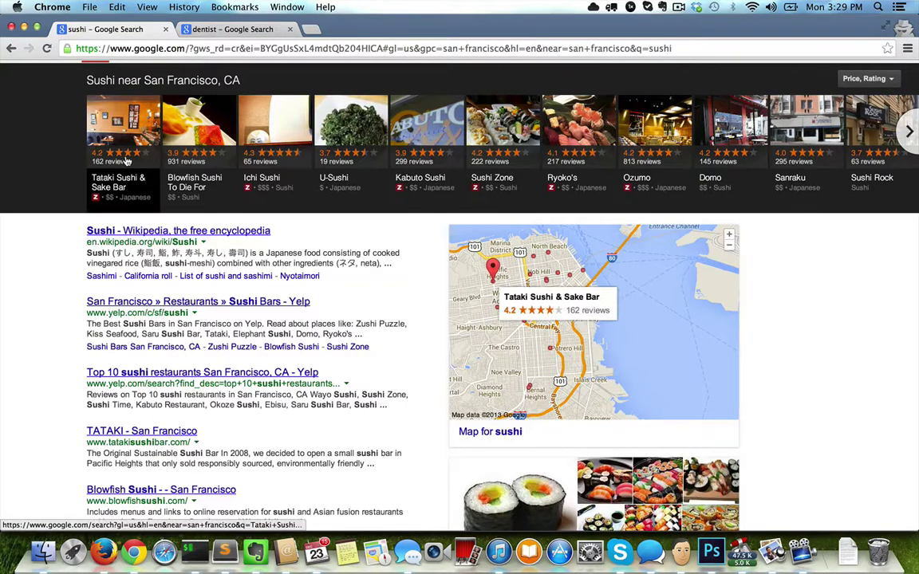
Scroll up to Tataki Sushi & Sake Bar in the local listings, then return to RankTrackr.
{"action": "scroll", "coordinate": [115, 151], "scroll_direction": "up", "scroll_amount": 1}
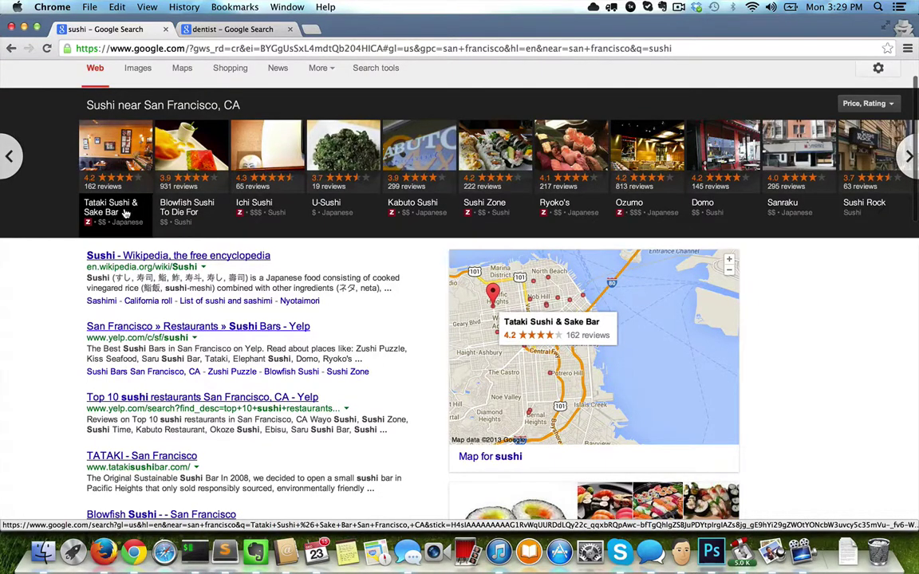
{"action": "left_click", "coordinate": [104, 550]}
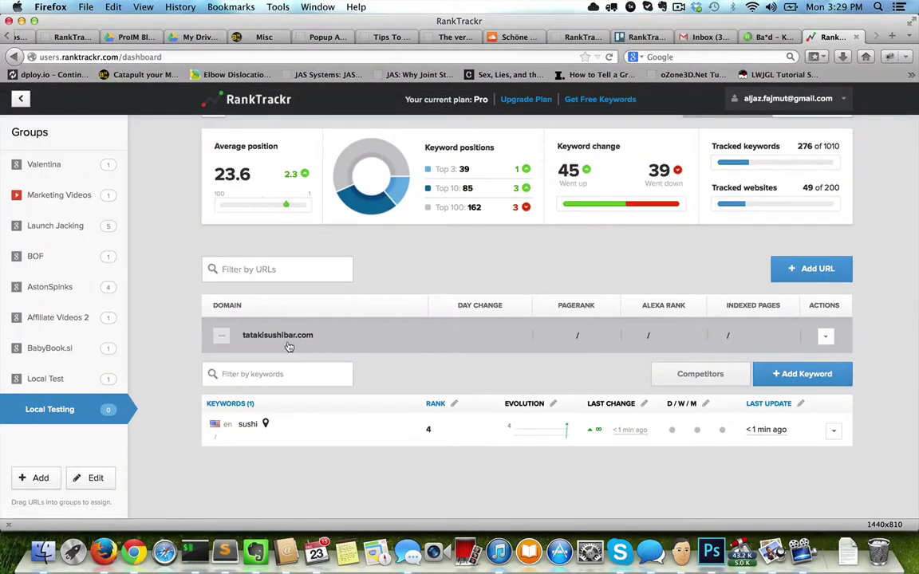
Open tatakisushibar.com's domain settings and check Google's local results for the place name.
{"action": "left_click", "coordinate": [826, 337]}
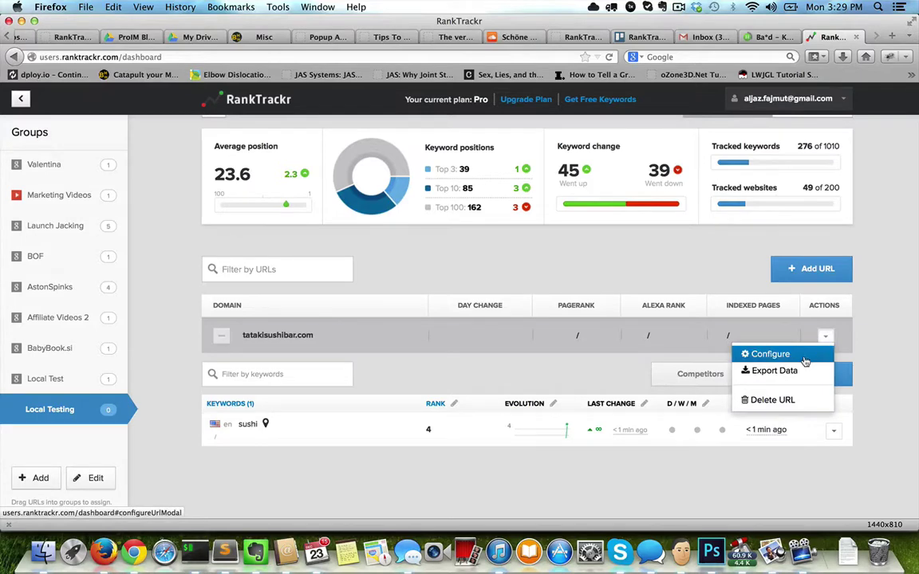
{"action": "left_click", "coordinate": [805, 358]}
{"action": "left_click", "coordinate": [361, 246]}
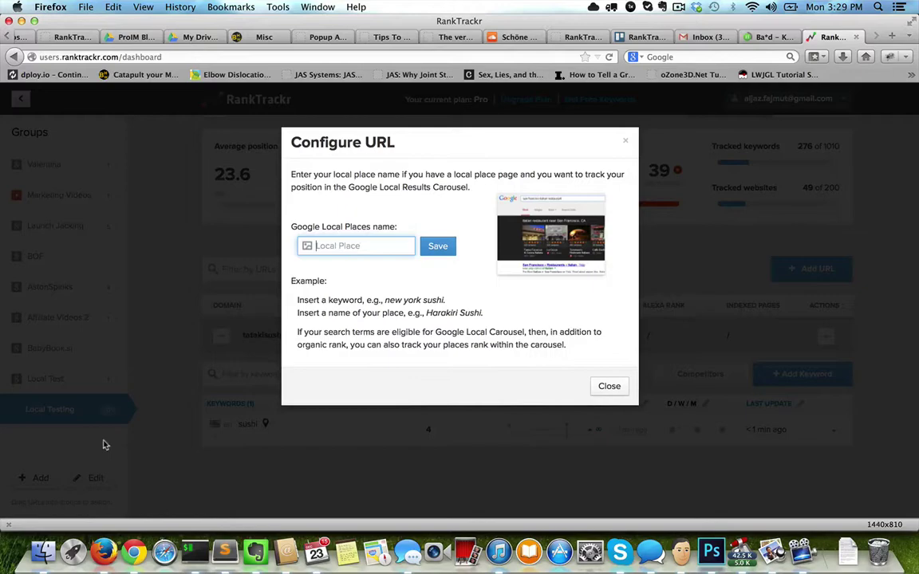
{"action": "left_click", "coordinate": [134, 551]}
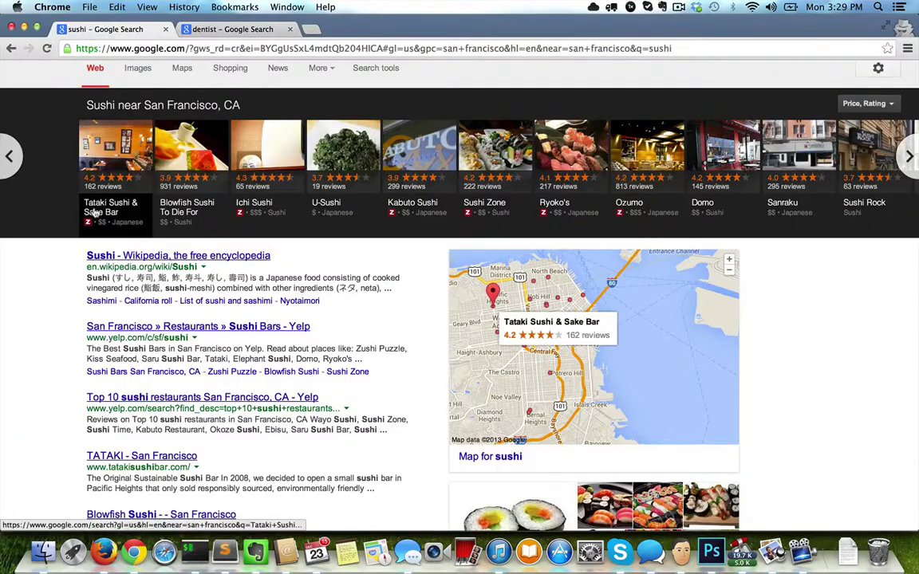
{"action": "left_click", "coordinate": [110, 562]}
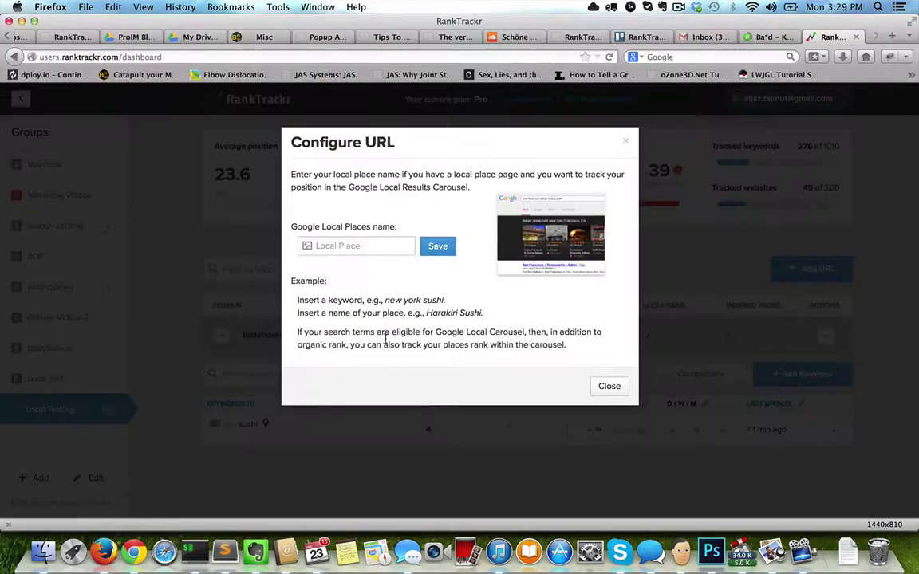
Save 'Tataki Sushi & Sake Bar' as the domain's Local Place and close settings.
{"action": "left_click", "coordinate": [336, 245]}
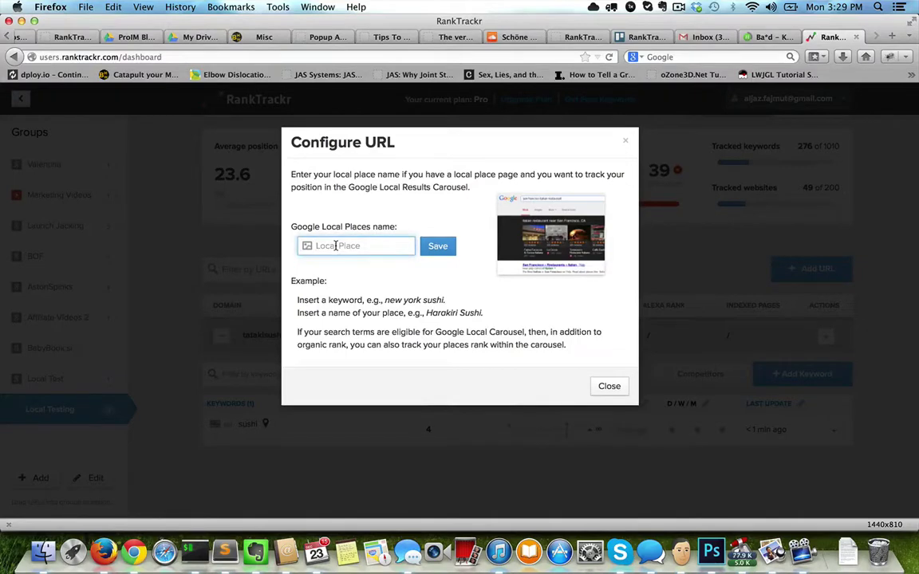
{"action": "type", "text": "T"}
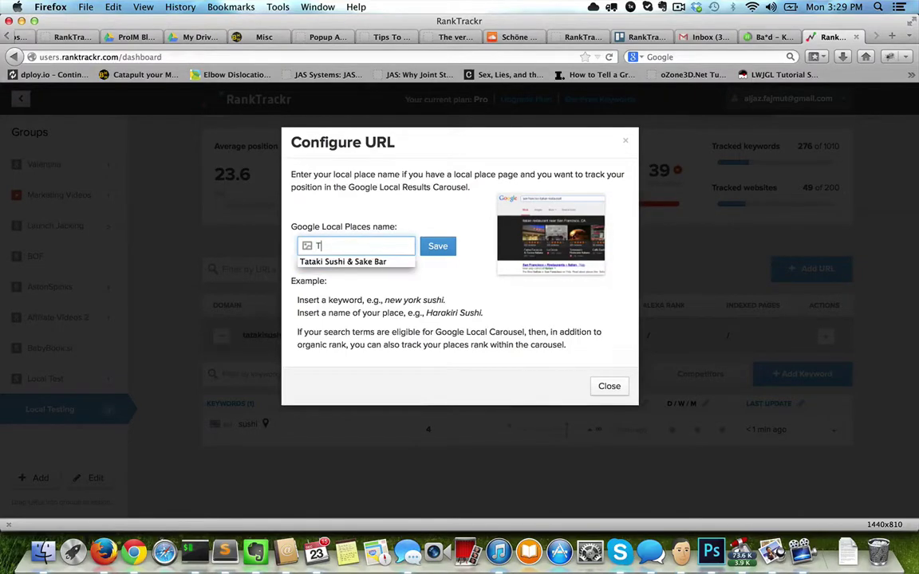
{"action": "type", "text": "a"}
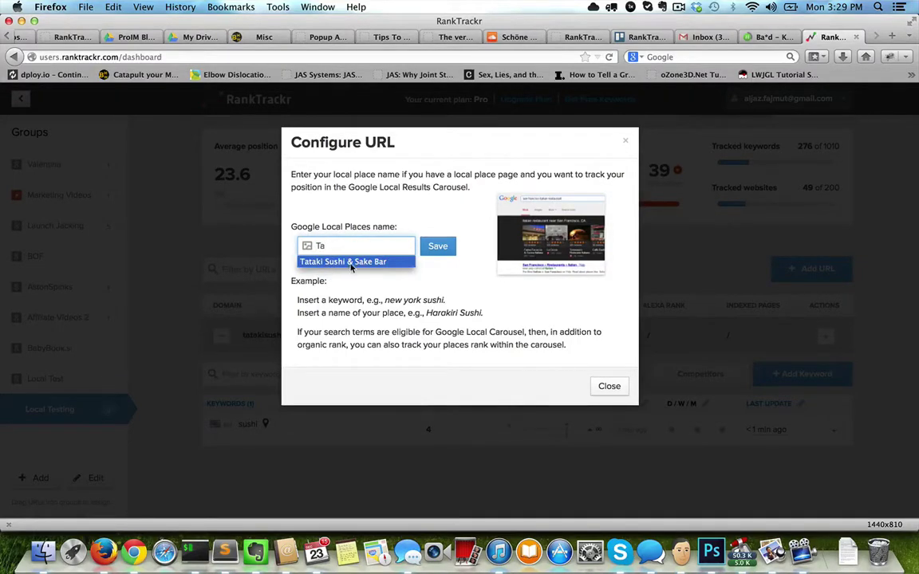
{"action": "left_click", "coordinate": [348, 262]}
{"action": "left_click", "coordinate": [434, 246]}
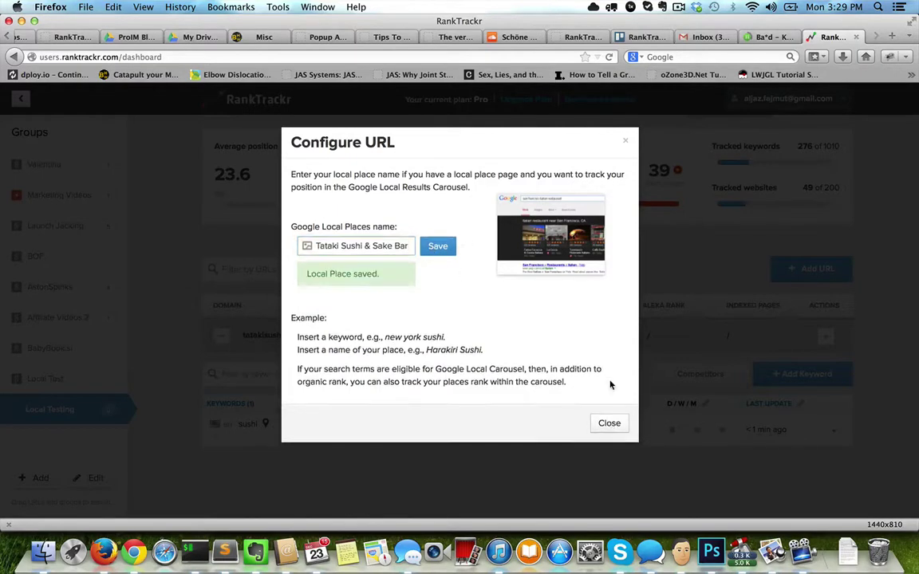
{"action": "left_click", "coordinate": [610, 423]}
Delete the existing sushi keyword from tatakisushibar.com.
{"action": "double_click", "coordinate": [248, 423]}
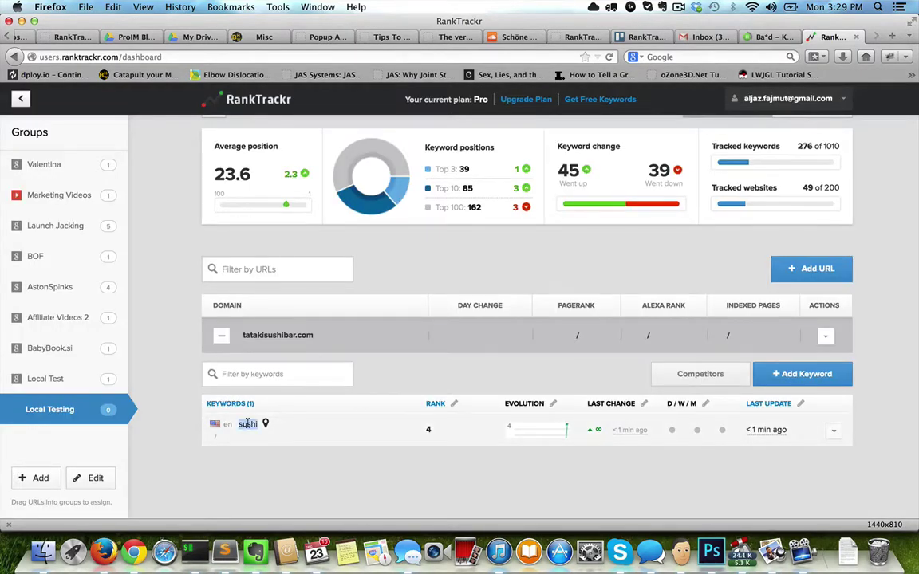
{"action": "left_click", "coordinate": [833, 430]}
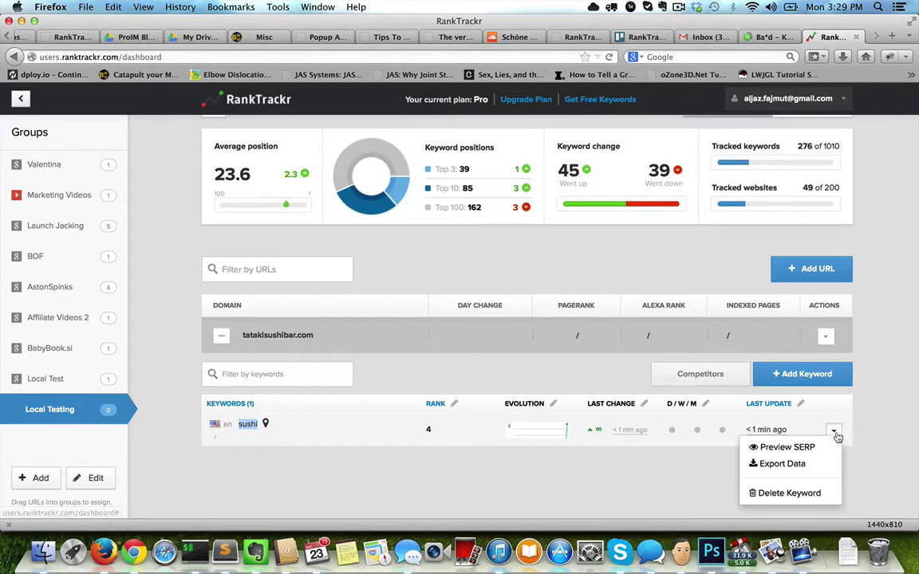
{"action": "left_click", "coordinate": [765, 492]}
{"action": "left_click", "coordinate": [502, 273]}
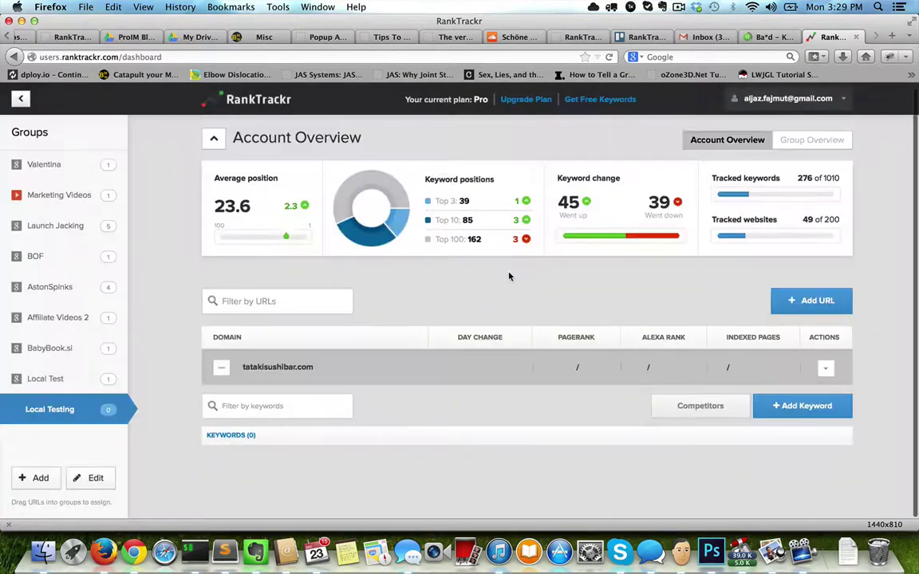
Re-add 'sushi' tracked in San Francisco, United States, and scroll to its new rank 1.
{"action": "left_click", "coordinate": [803, 407]}
{"action": "type", "text": "sushi"}
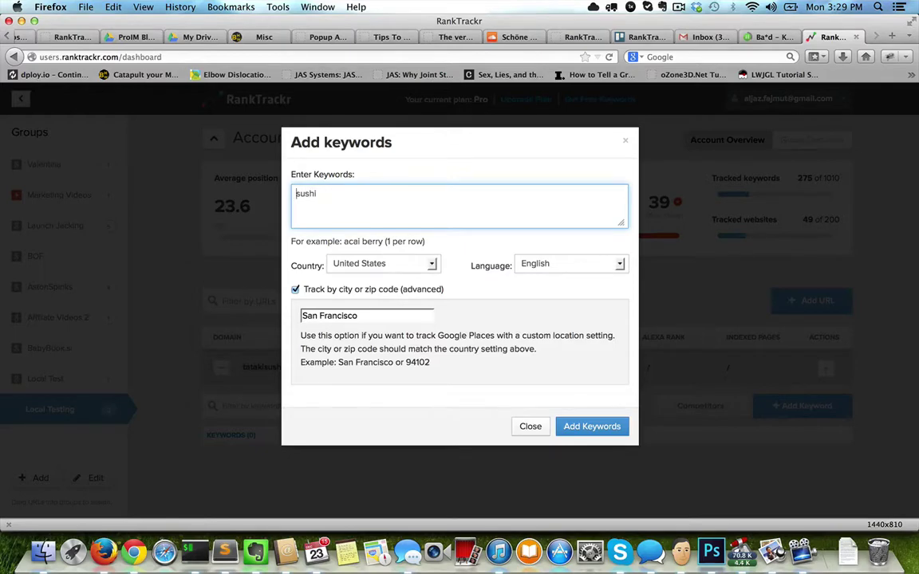
{"action": "left_click", "coordinate": [587, 427]}
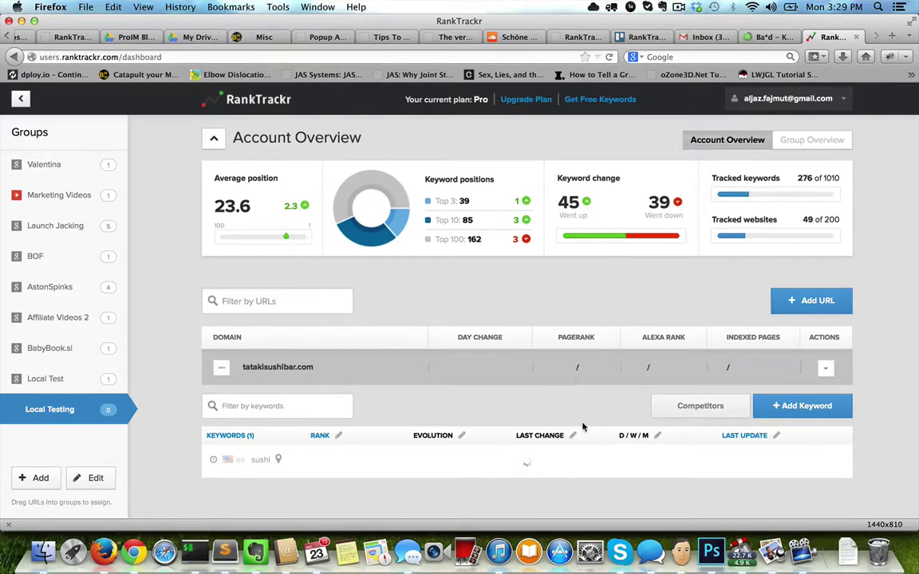
{"action": "scroll", "coordinate": [582, 428], "scroll_direction": "down", "scroll_amount": 1}
{"action": "scroll", "coordinate": [583, 428], "scroll_direction": "down", "scroll_amount": 2}
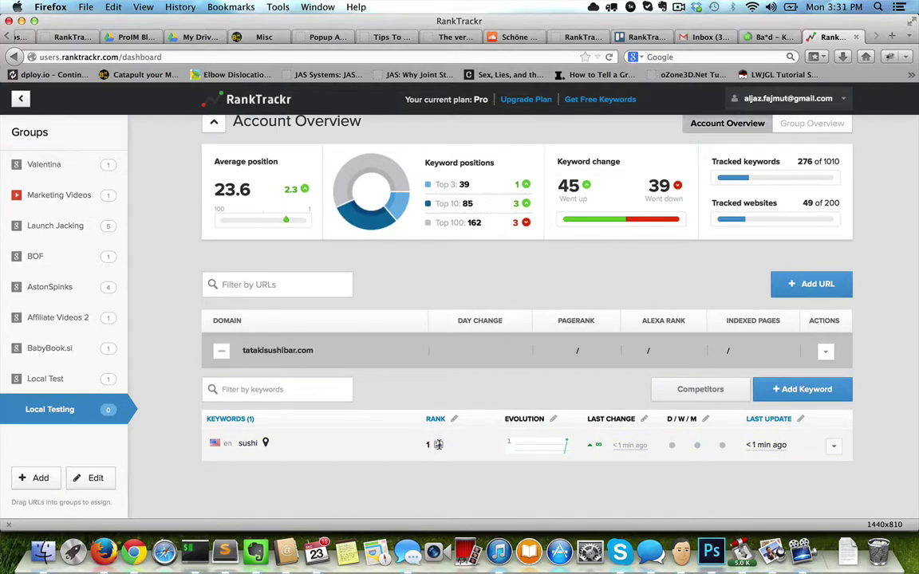
Reload the Local Testing rankings and change the Evolution column to Organic Rank.
{"action": "left_click", "coordinate": [65, 409]}
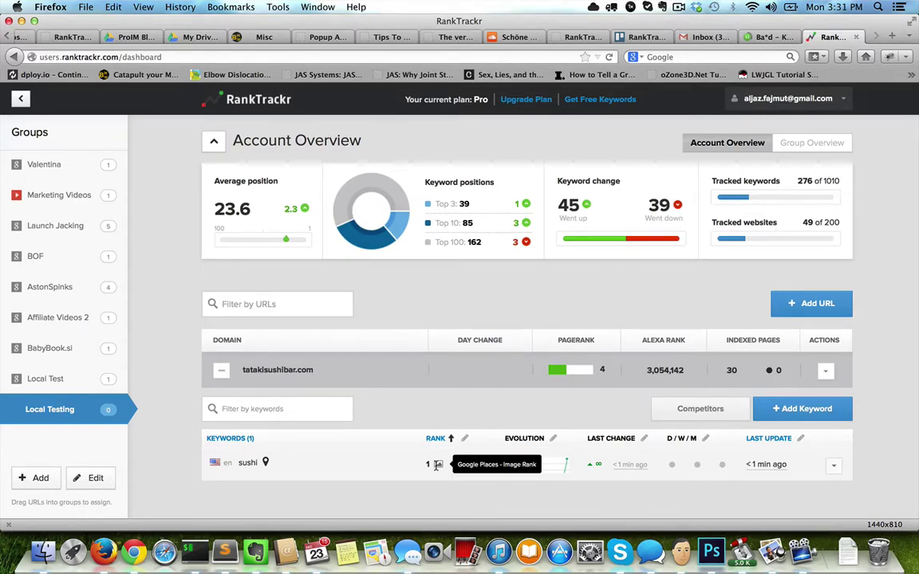
{"action": "left_click", "coordinate": [552, 439]}
{"action": "scroll", "coordinate": [552, 445], "scroll_direction": "down", "scroll_amount": 3}
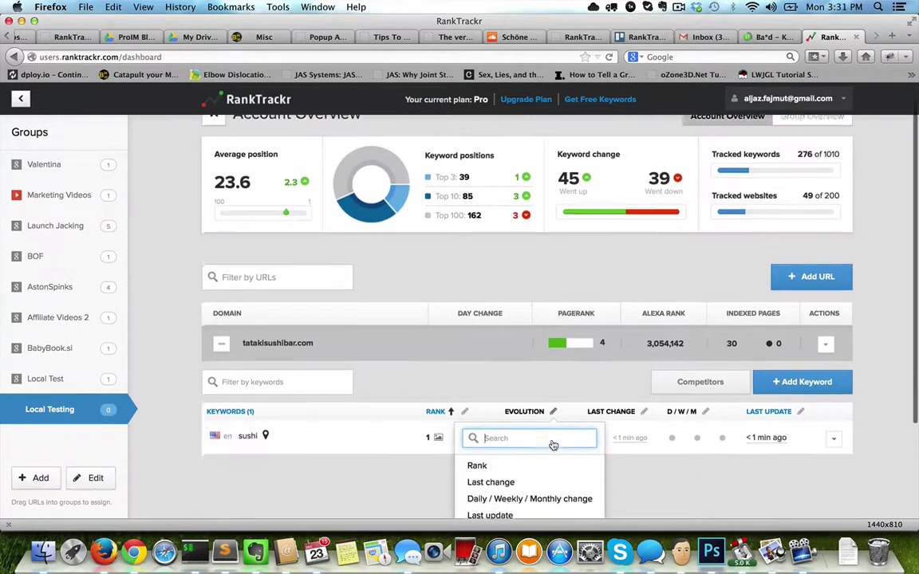
{"action": "scroll", "coordinate": [553, 444], "scroll_direction": "down", "scroll_amount": 3}
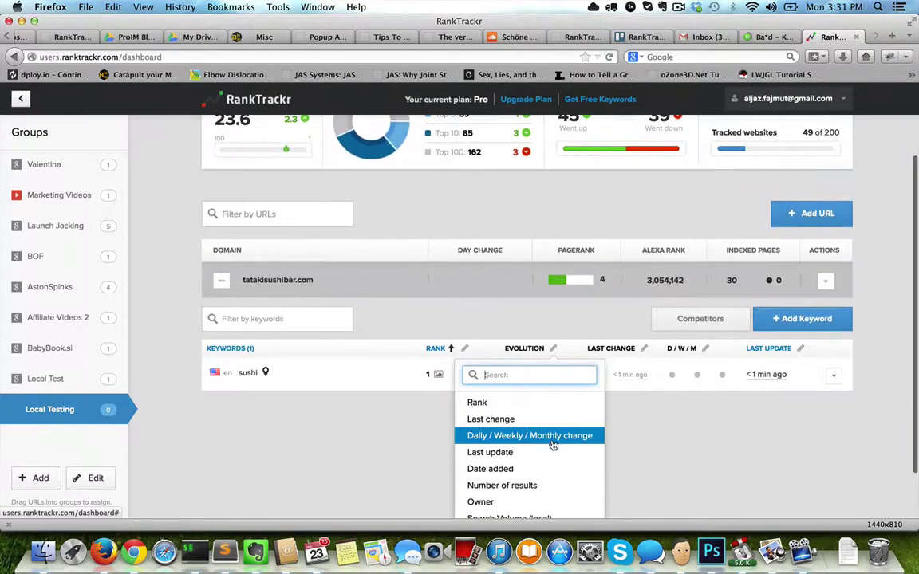
{"action": "type", "text": "rank"}
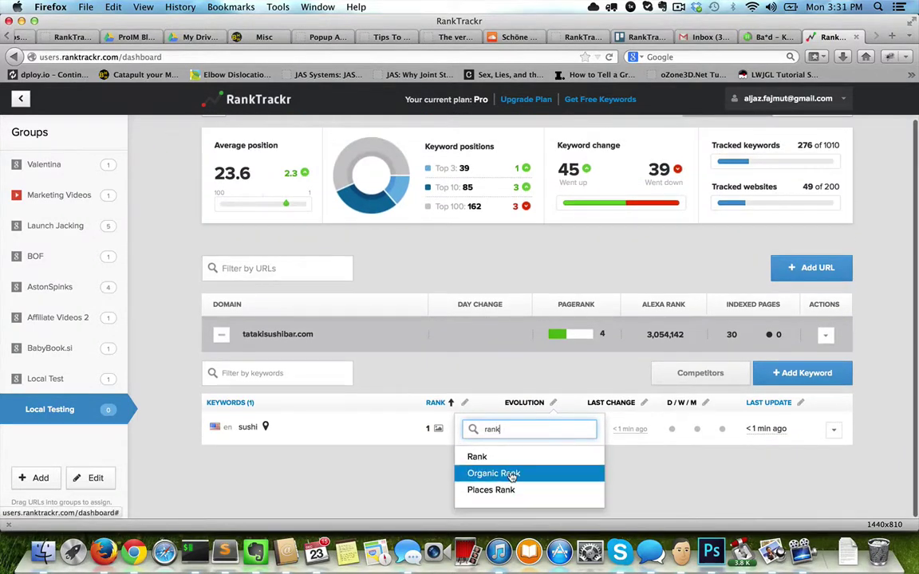
{"action": "left_click", "coordinate": [494, 474]}
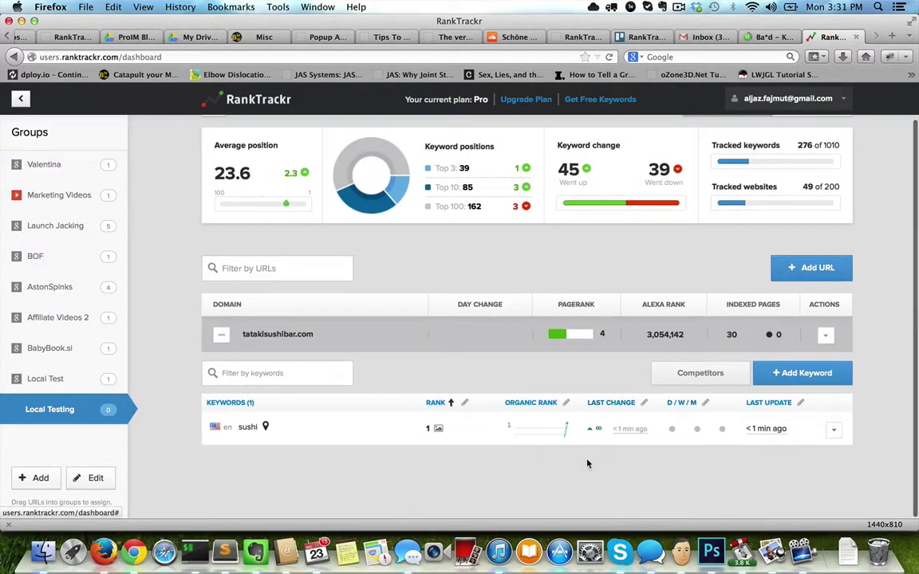
Change the Last Change column to Places Rank.
{"action": "left_click", "coordinate": [642, 403]}
{"action": "type", "text": "ran"}
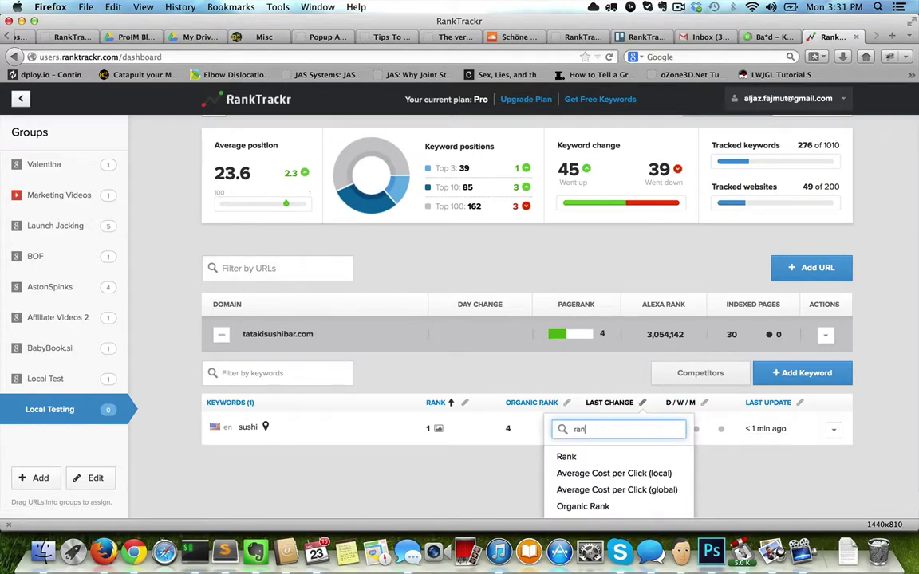
{"action": "type", "text": "k"}
{"action": "left_click", "coordinate": [600, 491]}
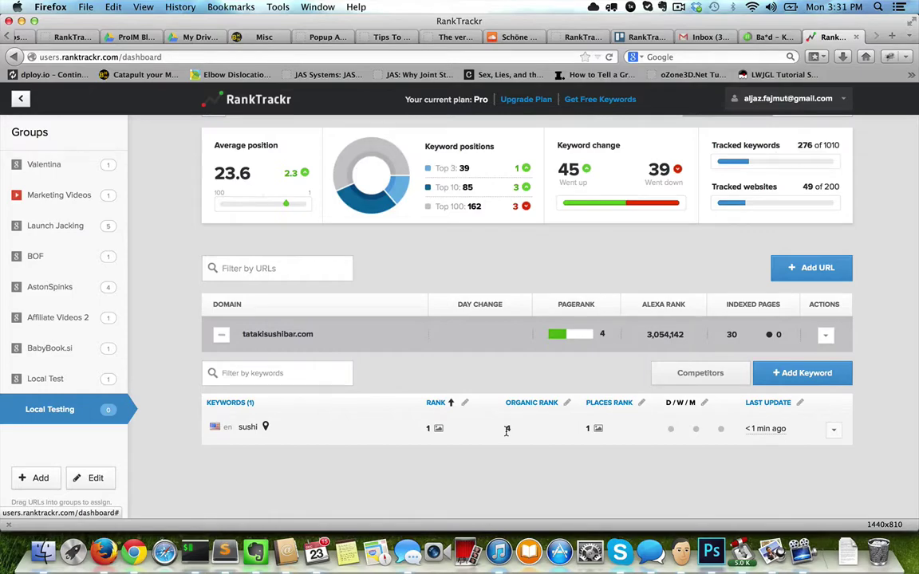
Bring up the 'dentist - Google Search' results tab, glancing back at RankTrackr once.
{"action": "left_click", "coordinate": [135, 552]}
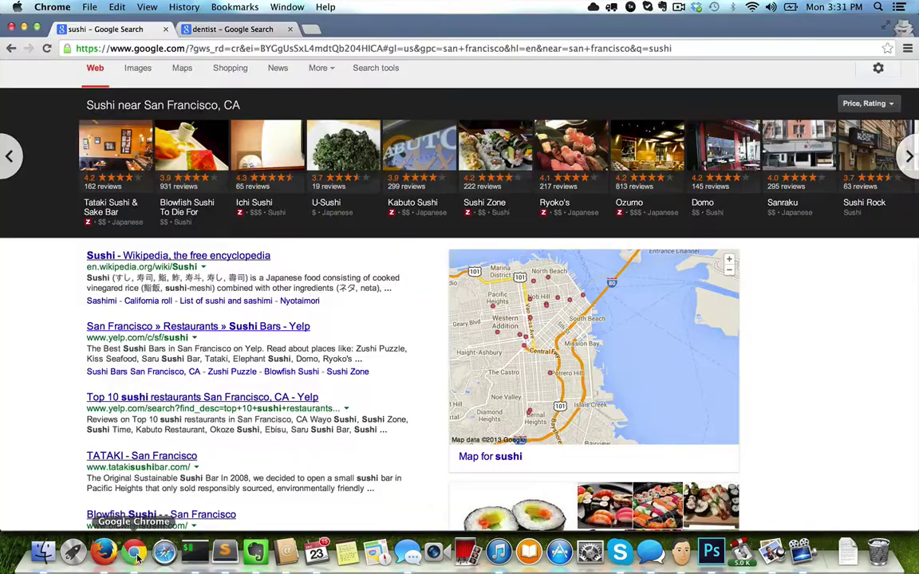
{"action": "left_click", "coordinate": [227, 29]}
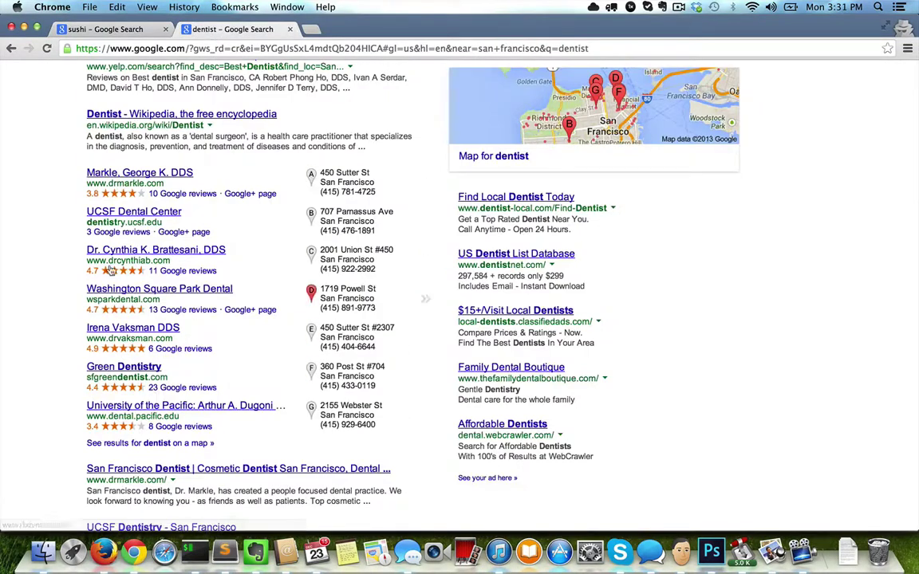
{"action": "left_click", "coordinate": [103, 552]}
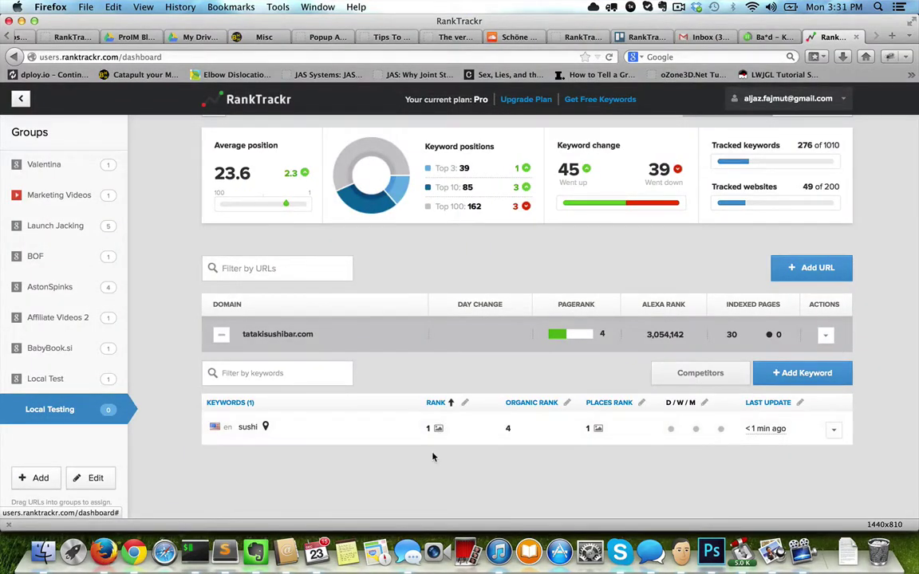
{"action": "left_click", "coordinate": [133, 552]}
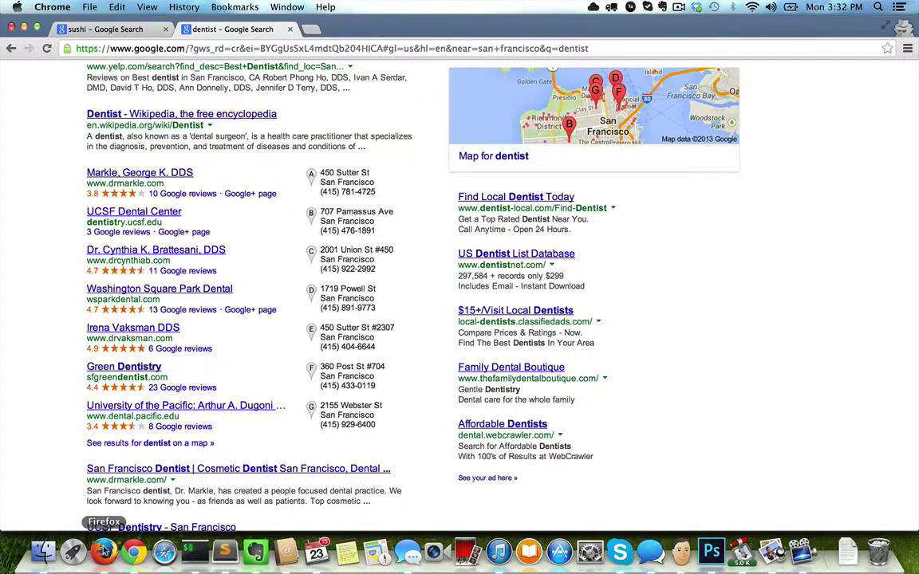
Bring the RankTrackr dashboard back to the front, showing 'sushi' with Organic Rank 4 and Places Rank 1.
{"action": "left_click", "coordinate": [103, 552]}
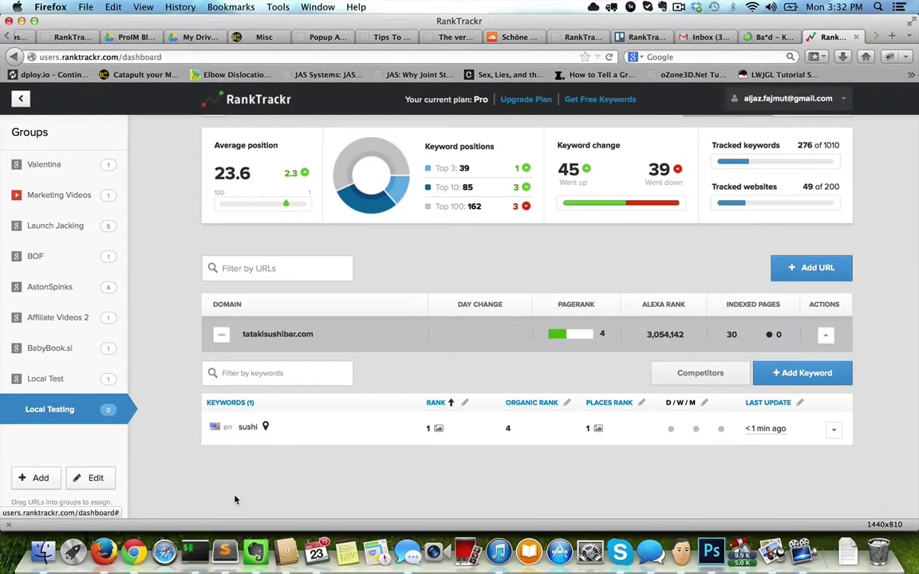